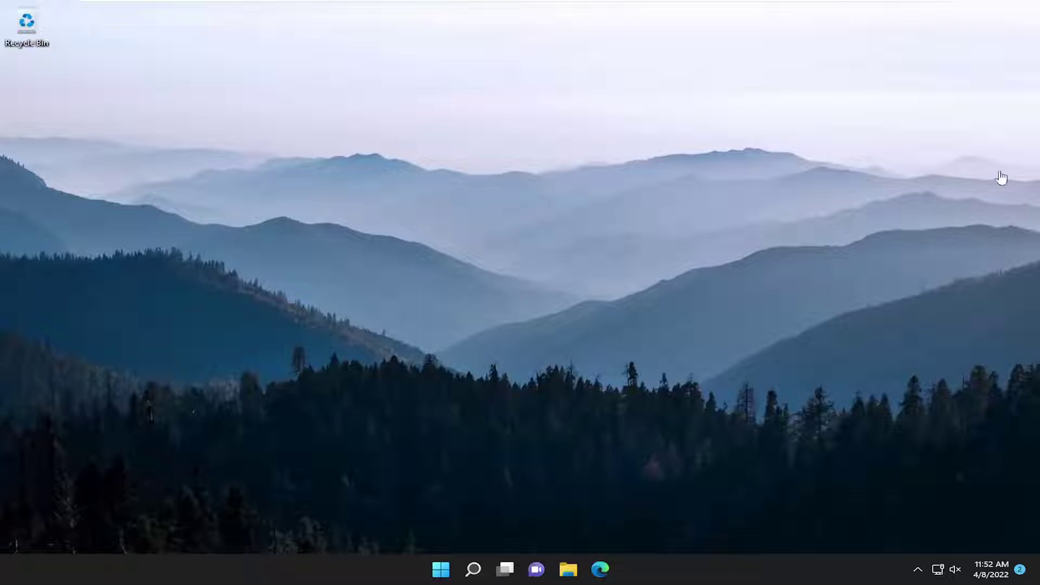
Search for 'update', reach the Windows Update page and run Check for updates.
click(475, 570)
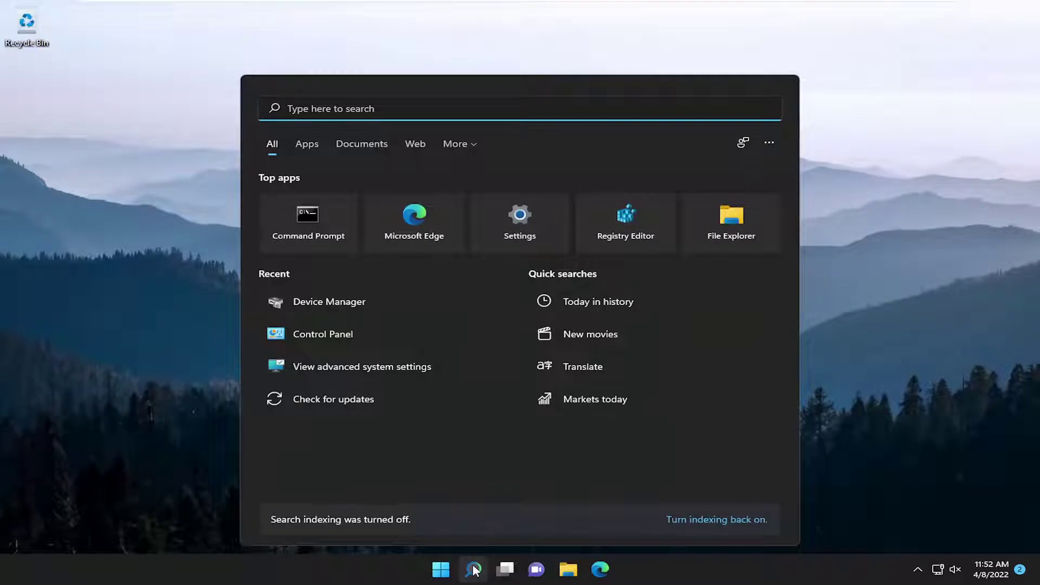
text(update)
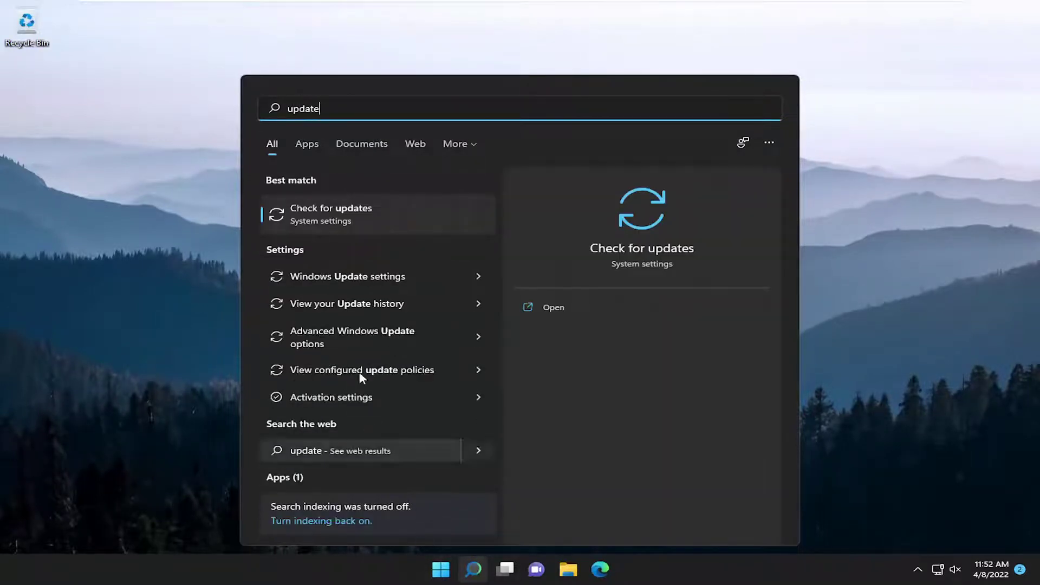
click(321, 215)
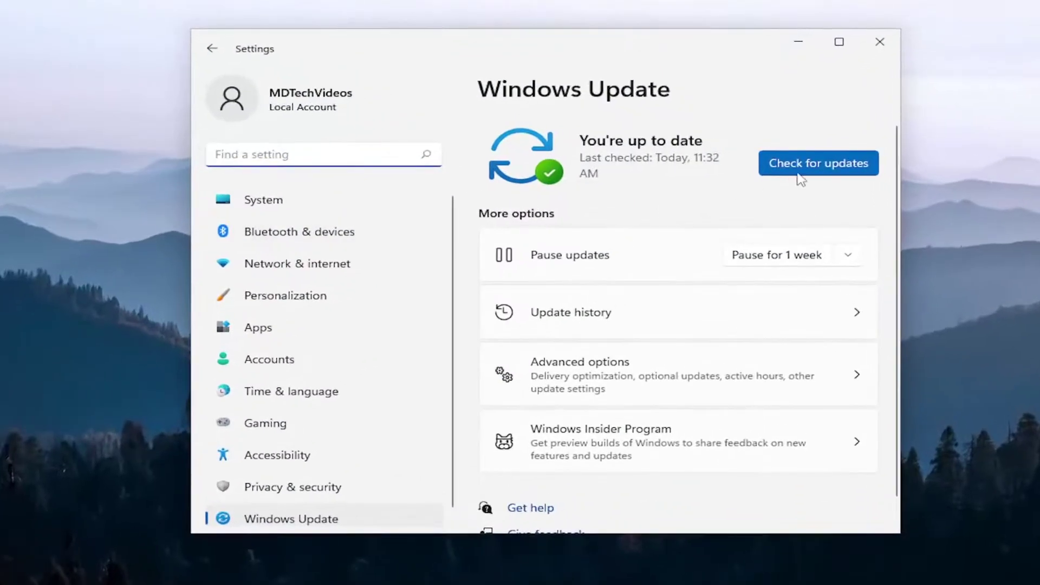
click(802, 164)
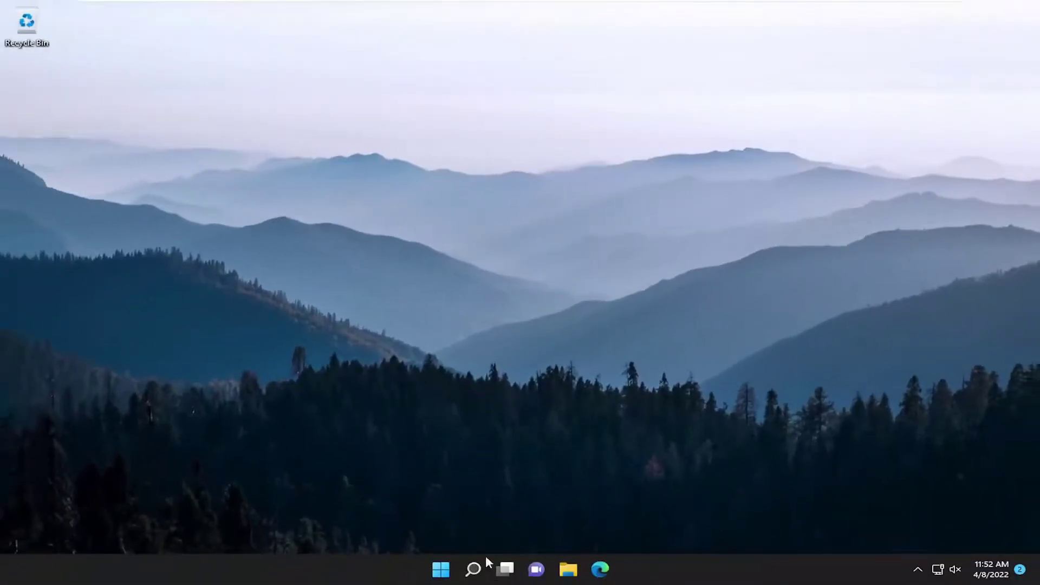
Launch Command Prompt as administrator from Search and approve the UAC prompt.
click(472, 570)
text(cm)
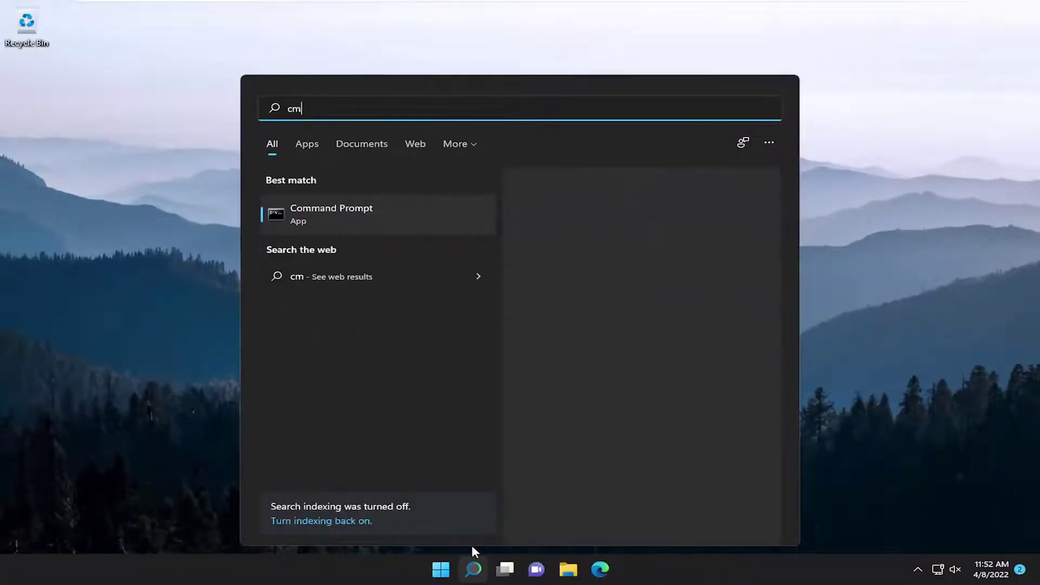
text(d)
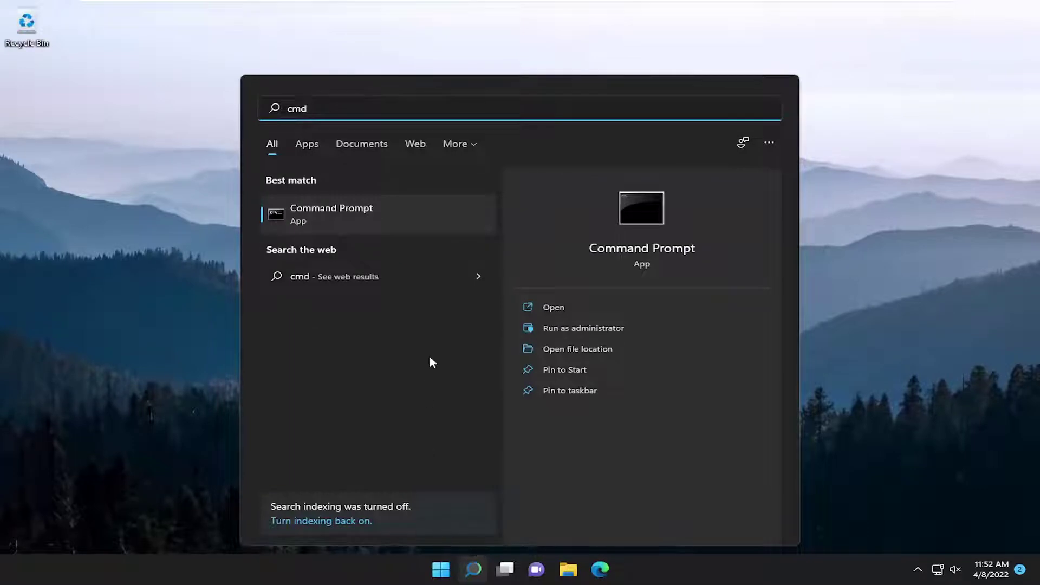
right_click(321, 212)
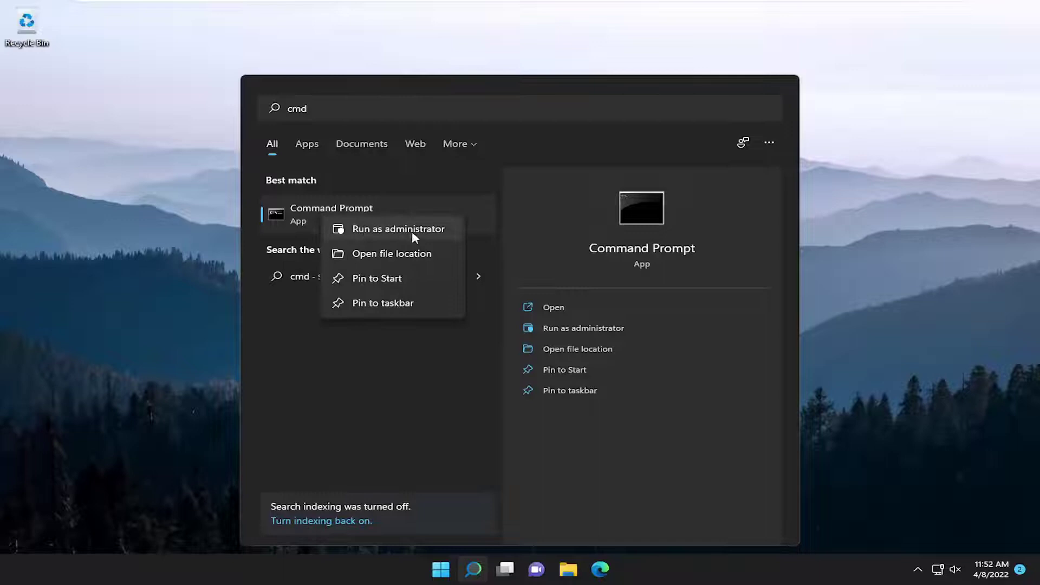
click(412, 231)
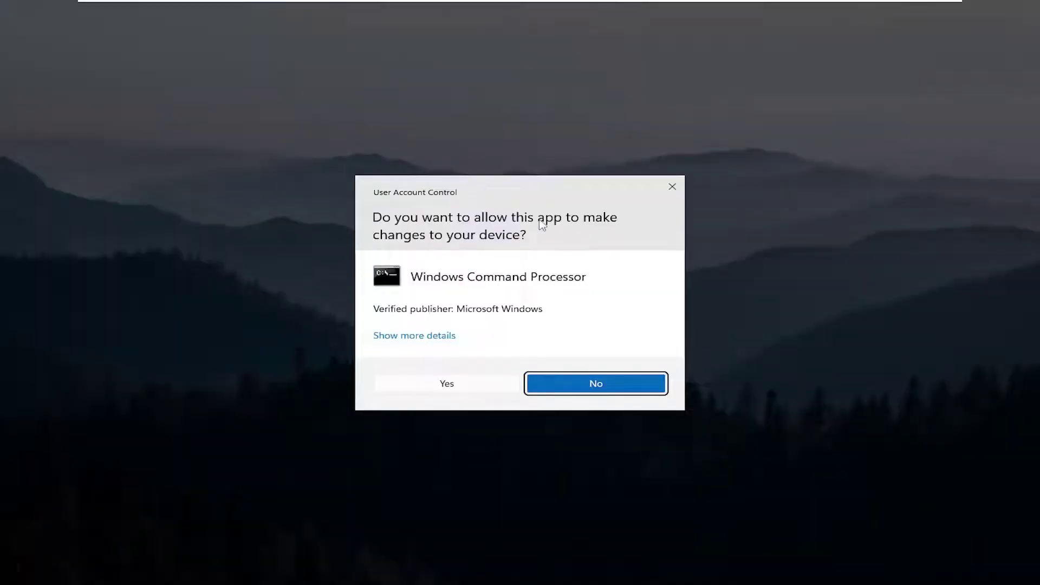
click(471, 388)
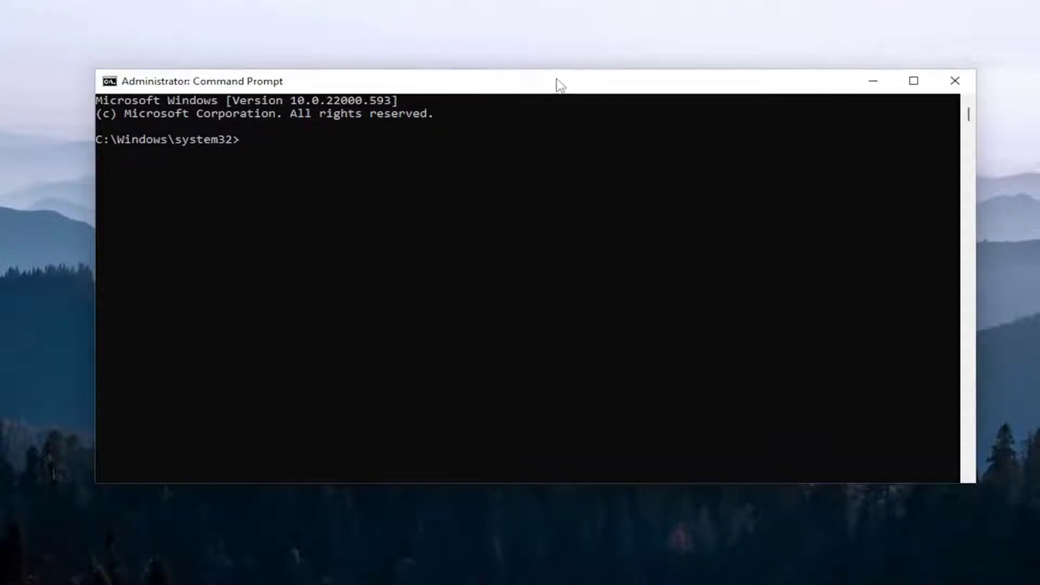
Paste and run 'sfc /scannow' via the title-bar Edit menu, letting verification reach 100%.
right_click(536, 85)
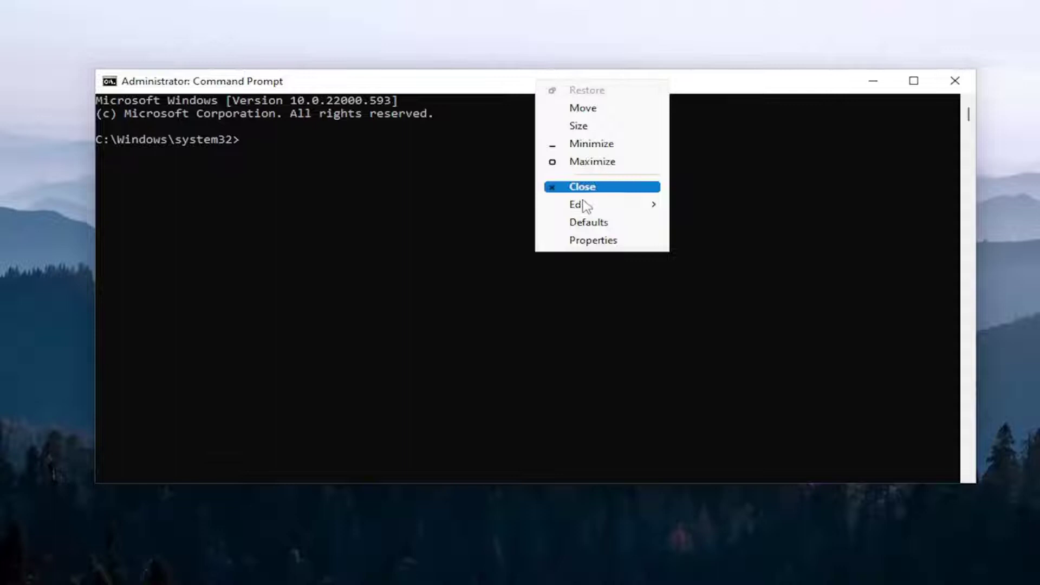
mouse_move(579, 204)
click(697, 240)
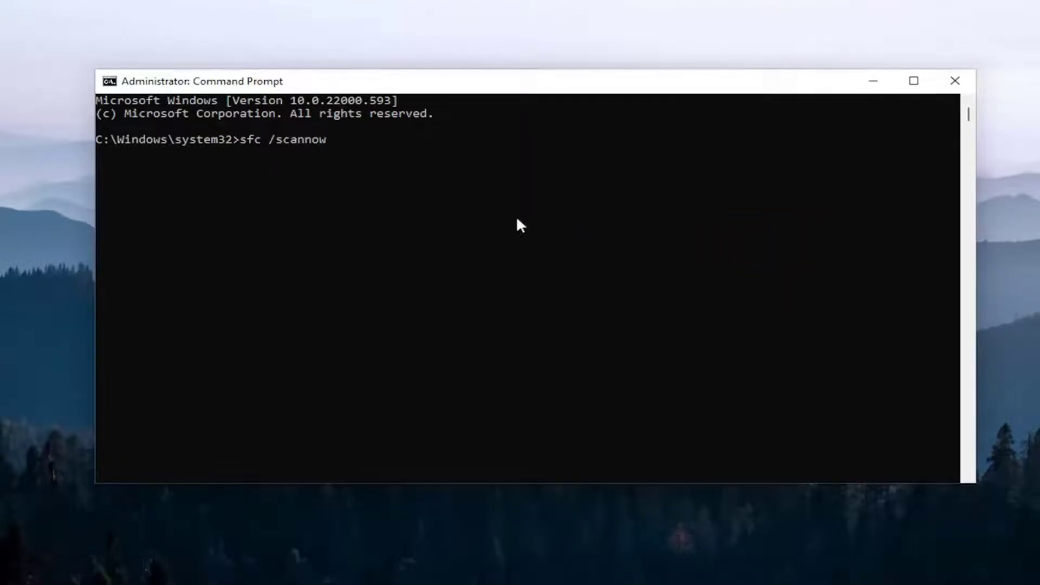
key(Return)
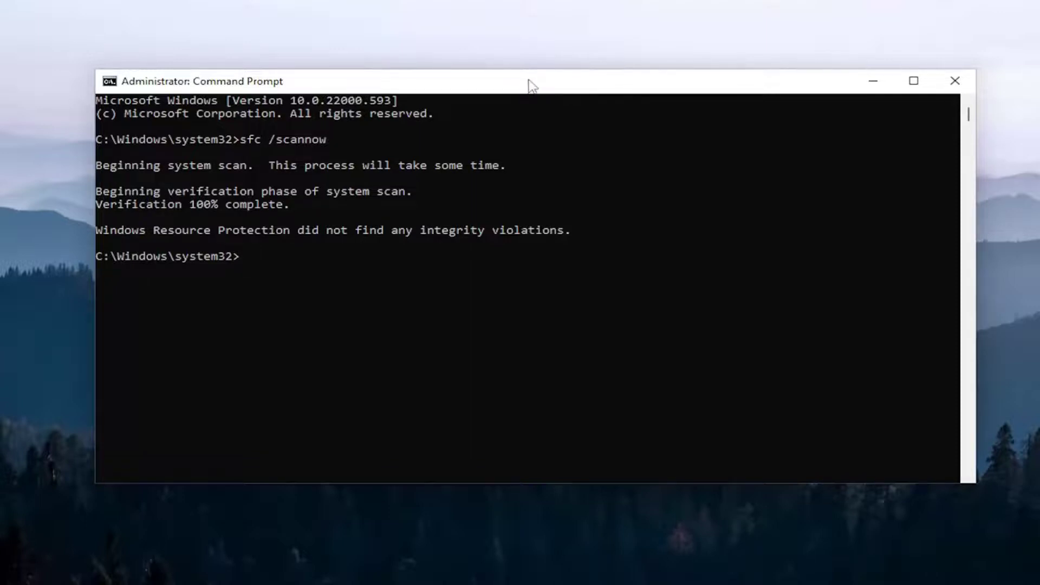
Paste and run 'DISM /Online /Cleanup-Image /RestoreHealth' until it completes successfully.
right_click(529, 84)
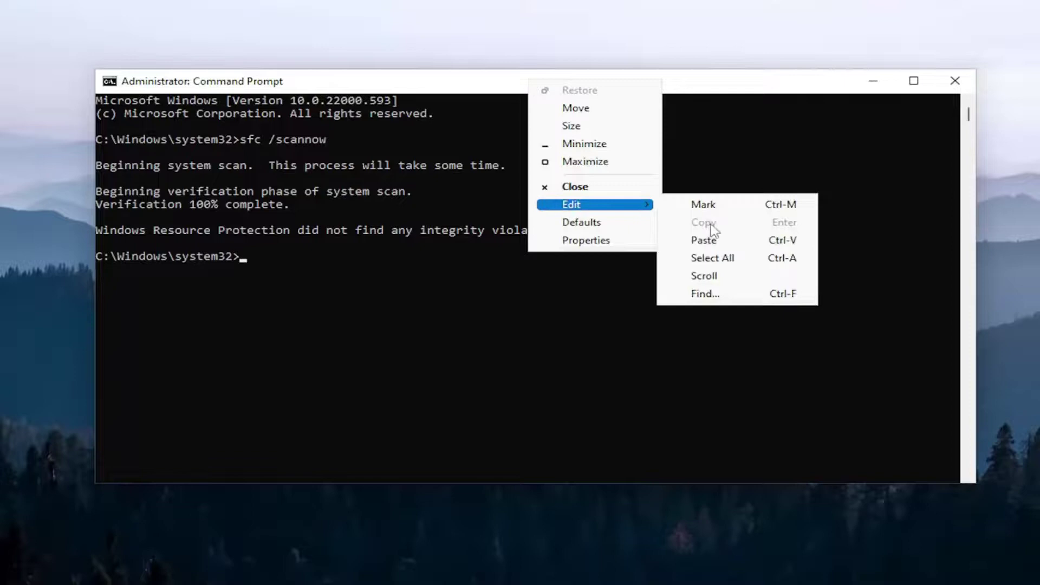
click(709, 238)
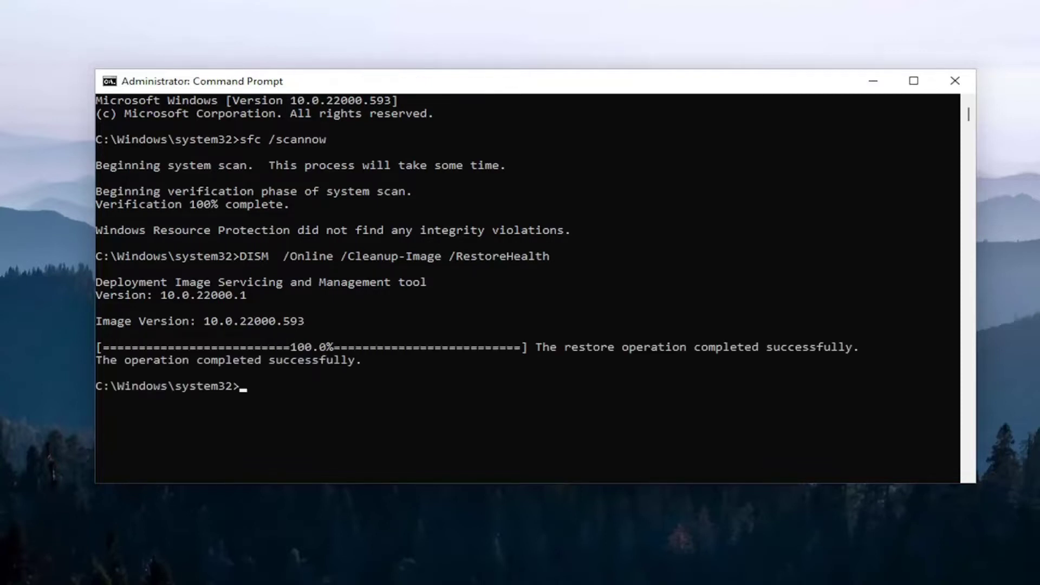
Close the administrator Command Prompt and bring up the Win+X quick-access menu on the taskbar.
click(943, 84)
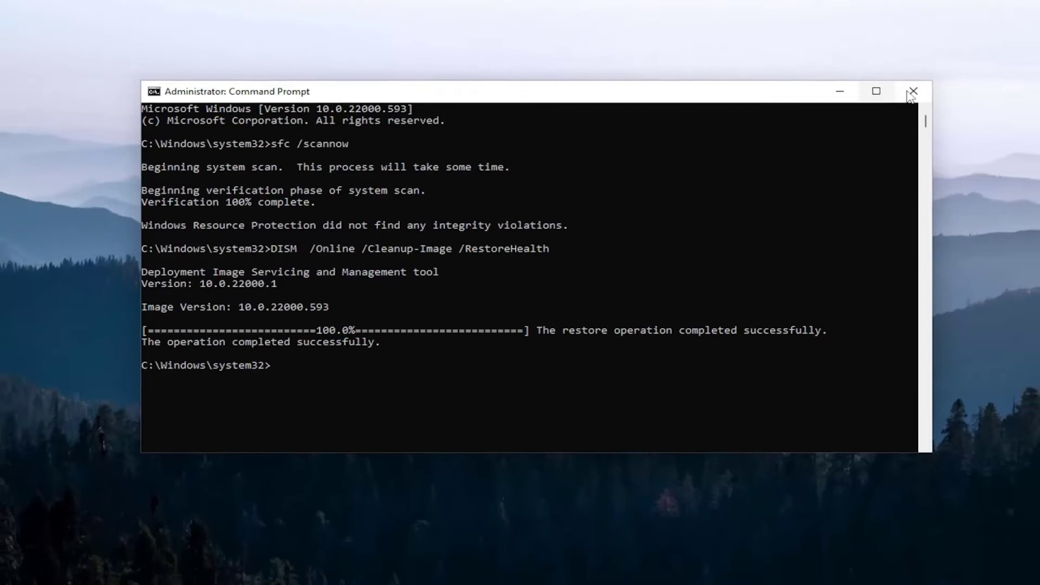
right_click(442, 569)
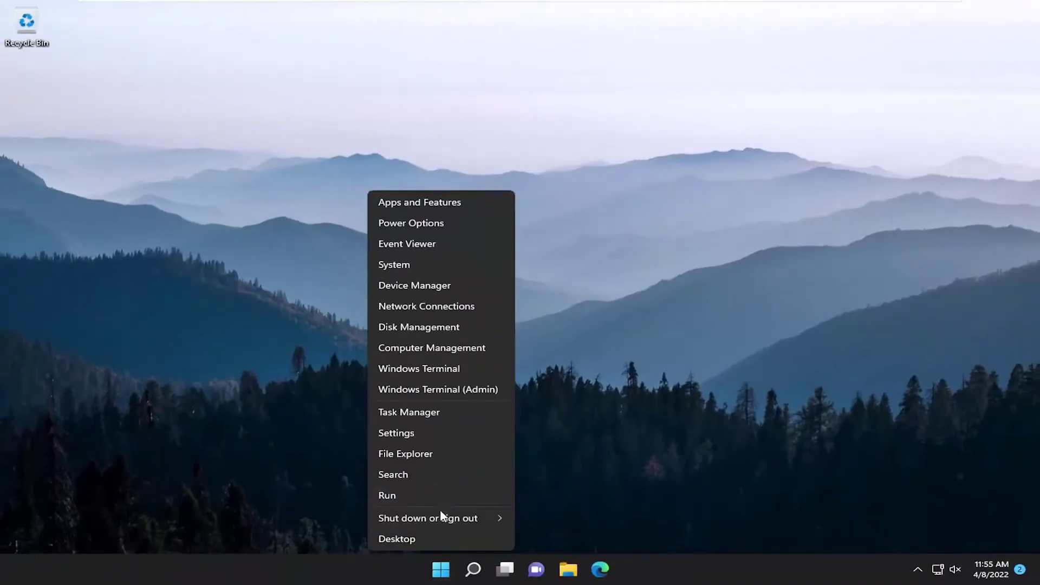